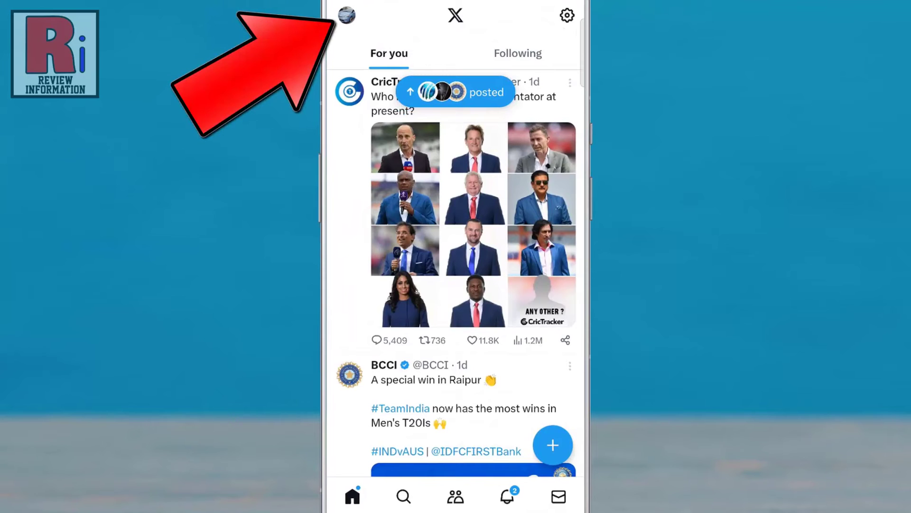
Step: Bring up the account menu and expand the Settings & Support section
left_click(347, 15)
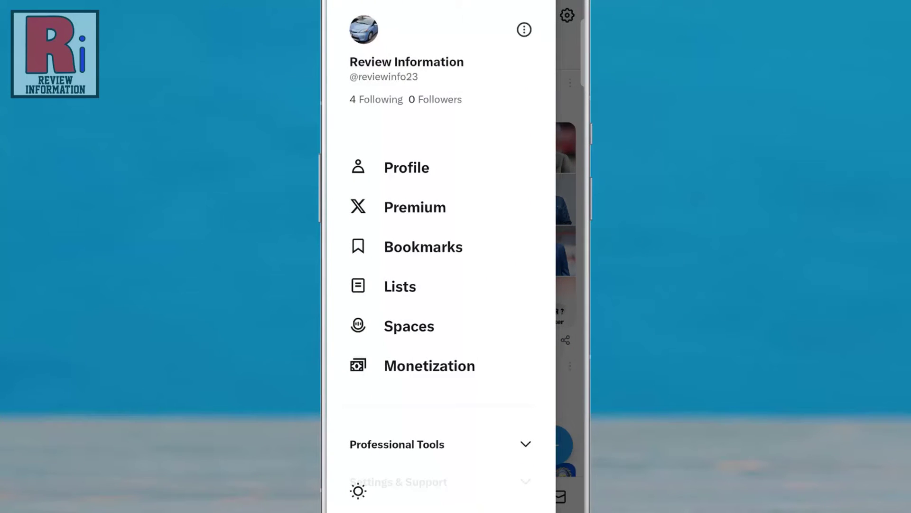
left_click_drag(380, 417, 380, 378)
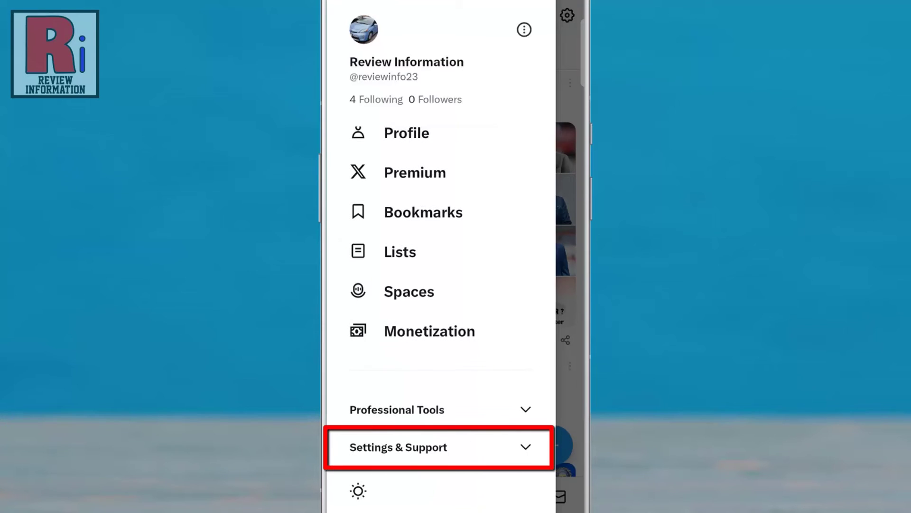
left_click(399, 446)
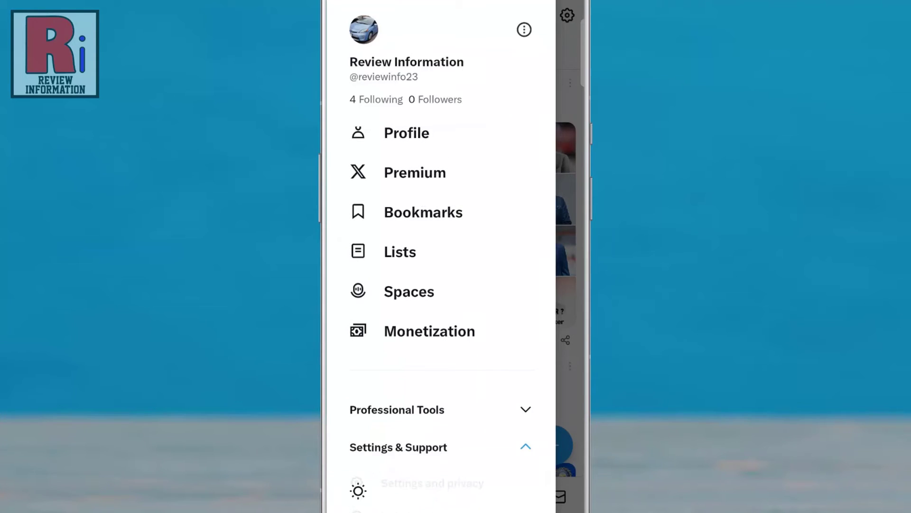
scroll(441, 285, "down", 2)
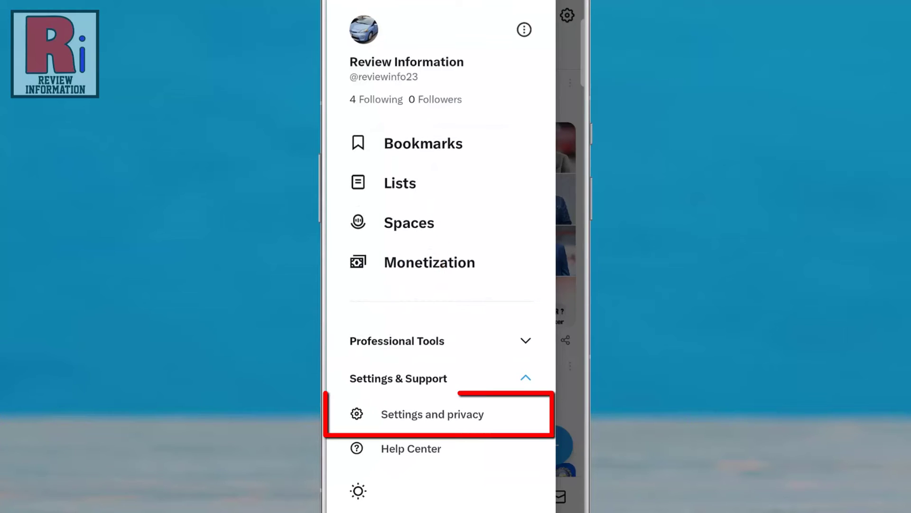
Step: Enter Settings and privacy, then the Accessibility, display and languages page
left_click(432, 414)
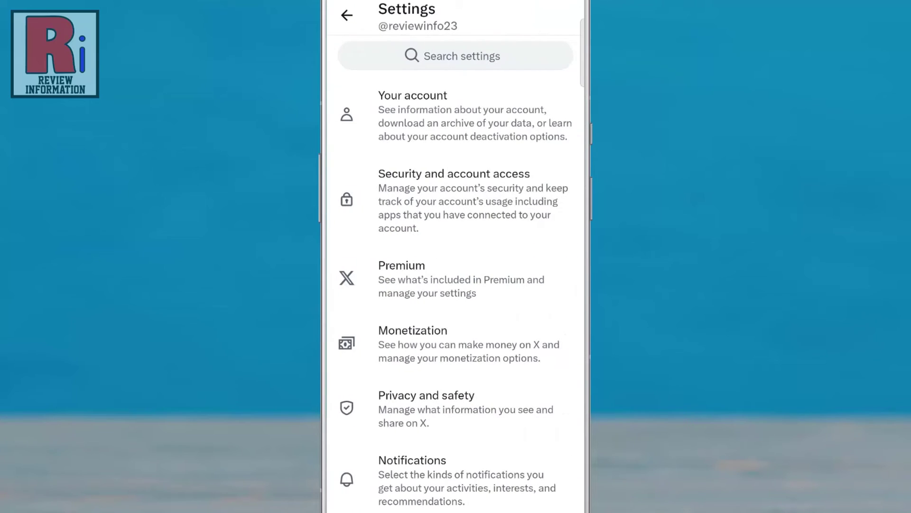
scroll(456, 285, "down", 2)
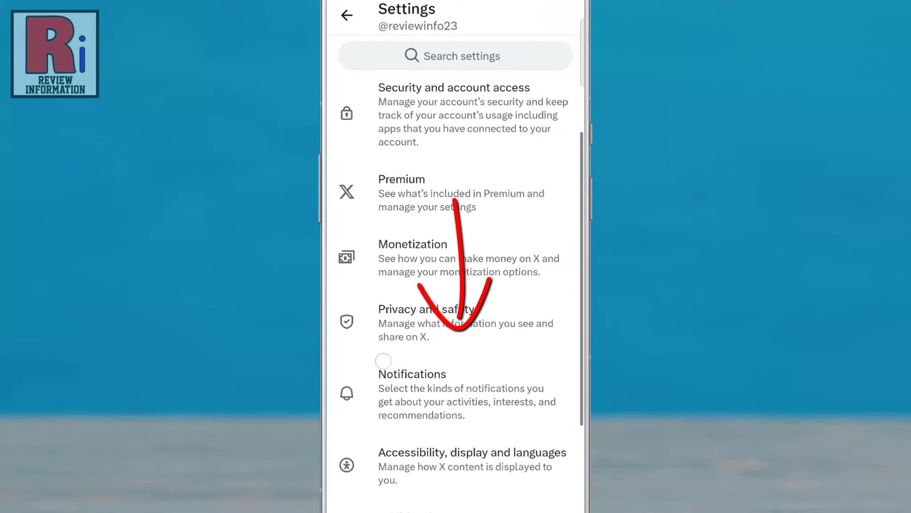
scroll(455, 285, "down", 2)
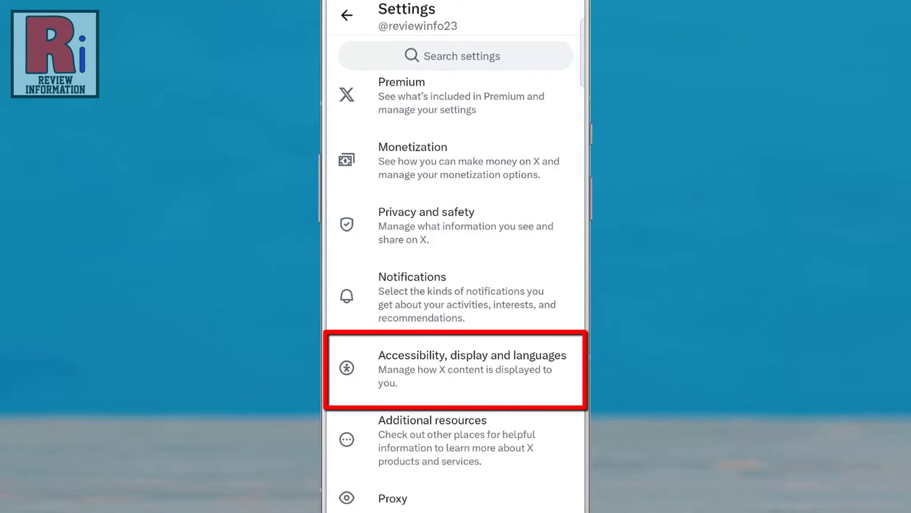
left_click(455, 370)
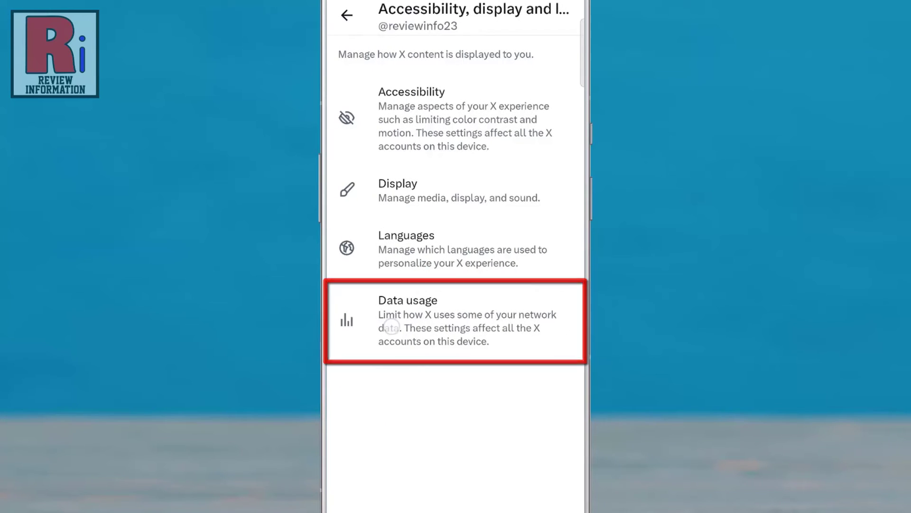
Step: Enter Data usage settings and switch the Data saver toggle on
left_click(456, 320)
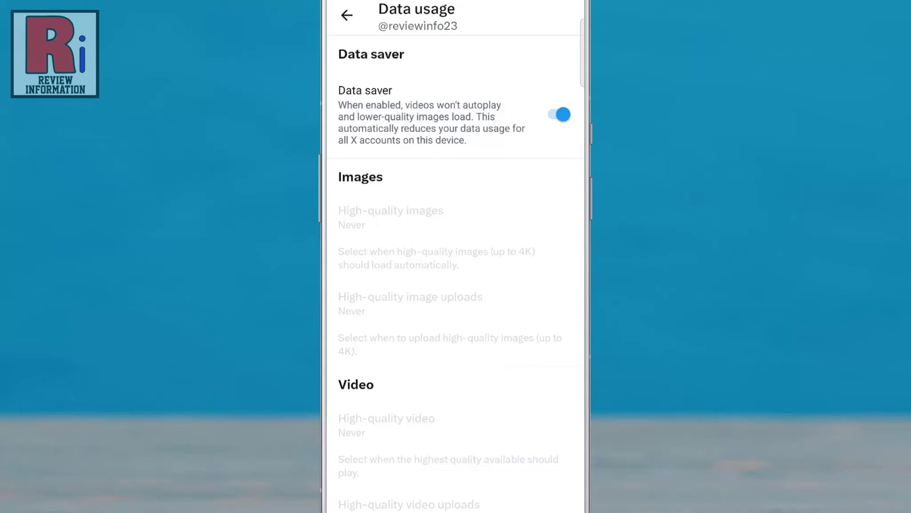
Step: Back out of the settings pages to the For you home feed, leaving Data saver on
key("Escape")
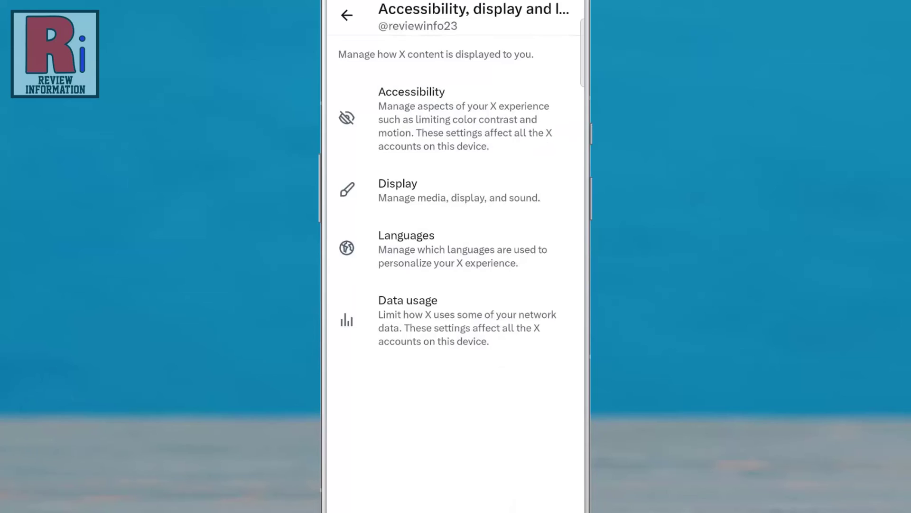
key("Escape")
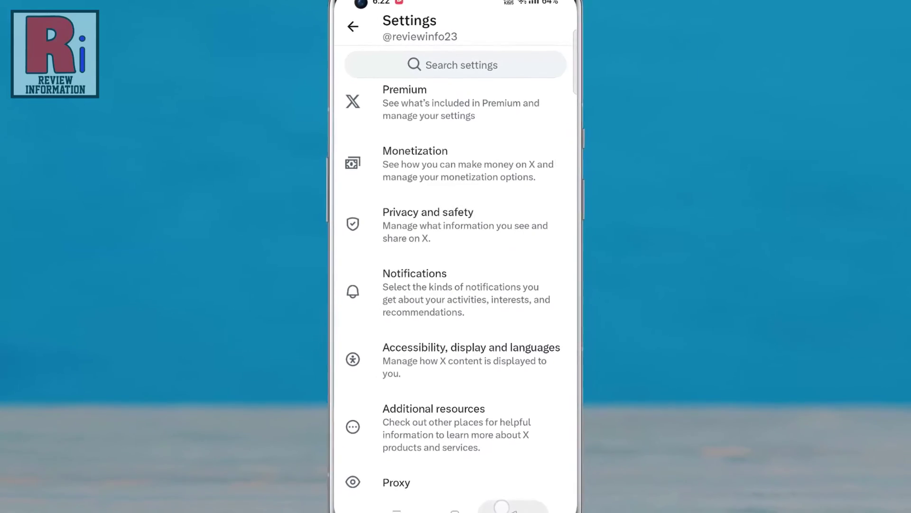
key("Escape")
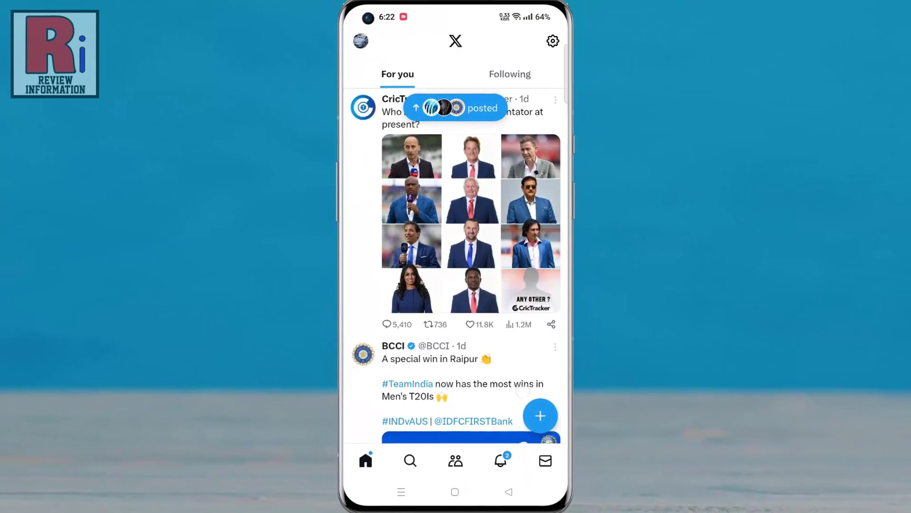